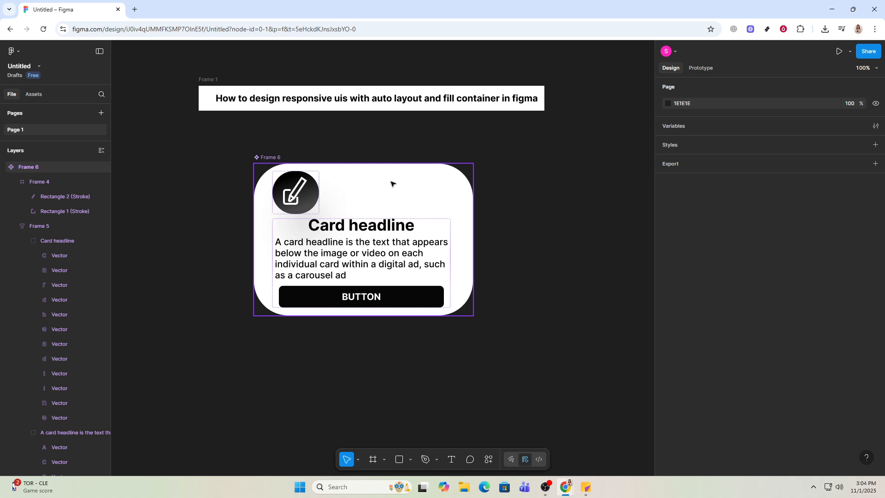
Move the card component up beneath the title banner to about X 52, Y 112, and deselect it.
{"action": "left_click_drag", "start_coordinate": [389, 185], "coordinate": [281, 161]}
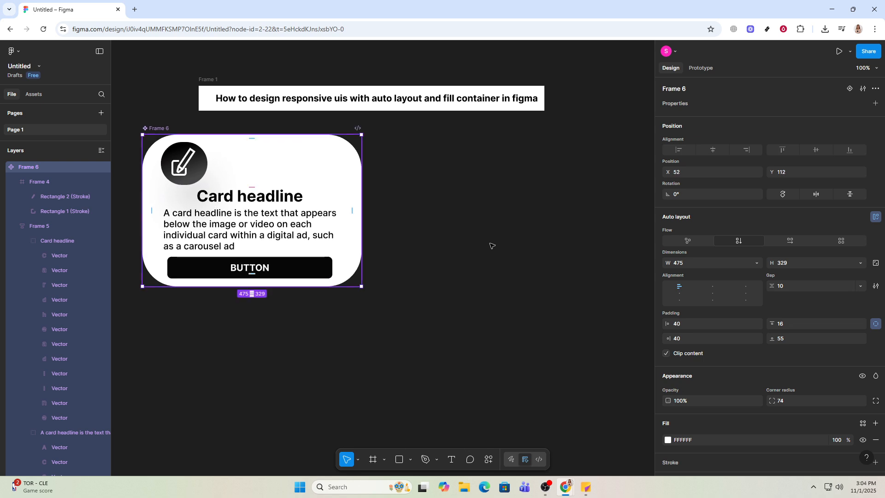
{"action": "left_click", "coordinate": [524, 244]}
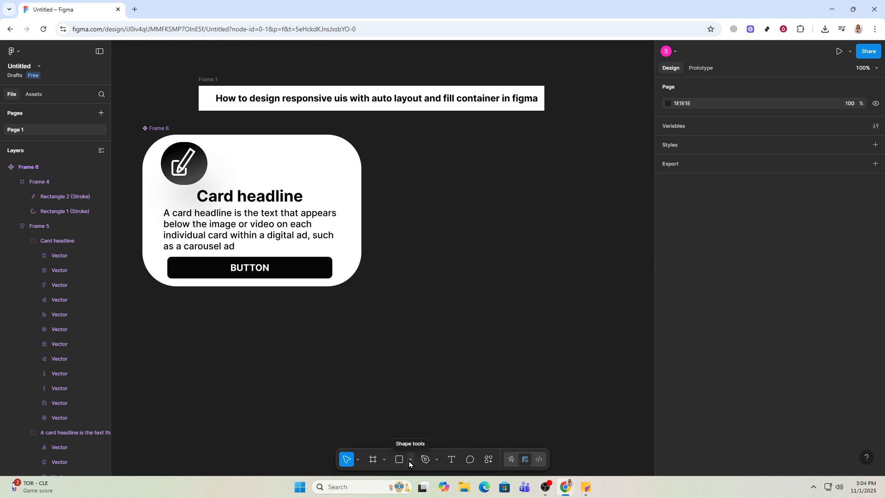
Draw a frame about 112 × 117 beside the card, and delete it.
{"action": "left_click", "coordinate": [373, 460]}
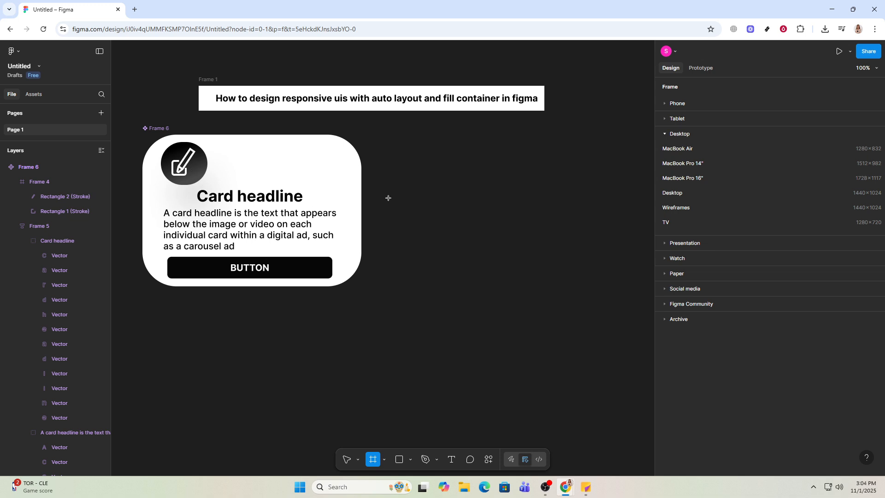
{"action": "left_click_drag", "start_coordinate": [402, 178], "coordinate": [454, 232]}
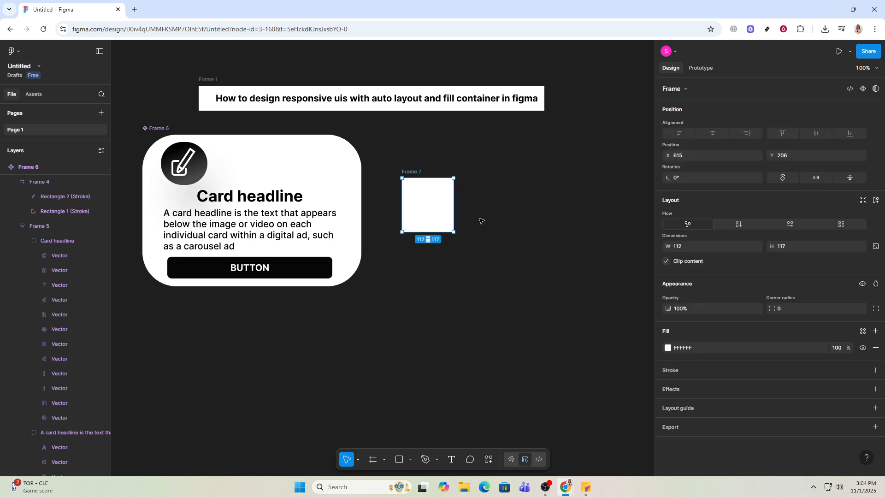
{"action": "key", "text": "Delete"}
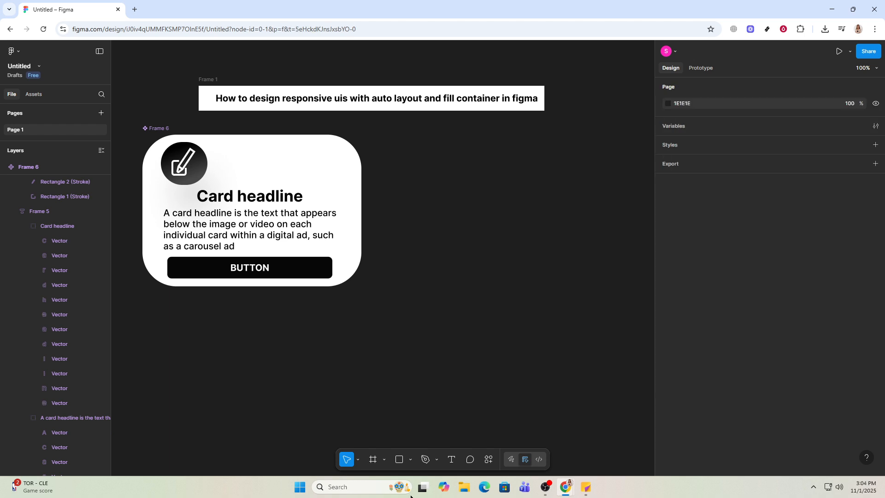
Draw an ellipse about 96 × 102 beside the card to compare with its icon circle, and delete the ellipse.
{"action": "left_click", "coordinate": [411, 460]}
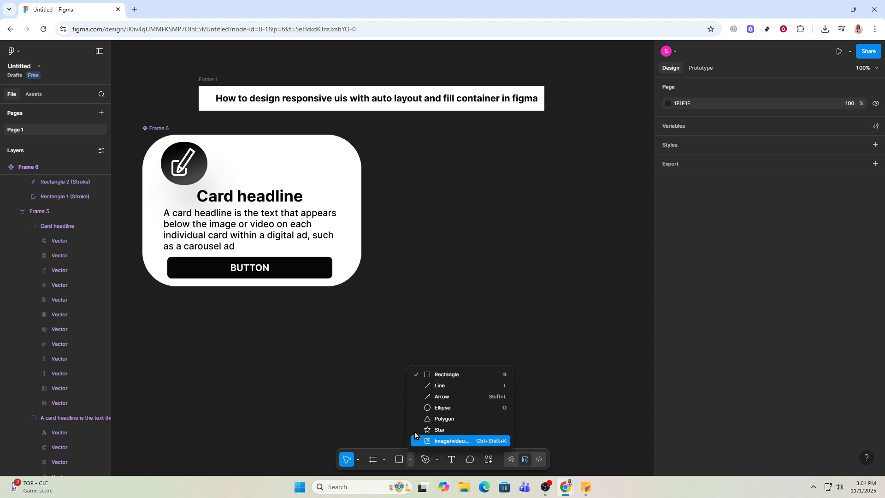
{"action": "left_click", "coordinate": [439, 408]}
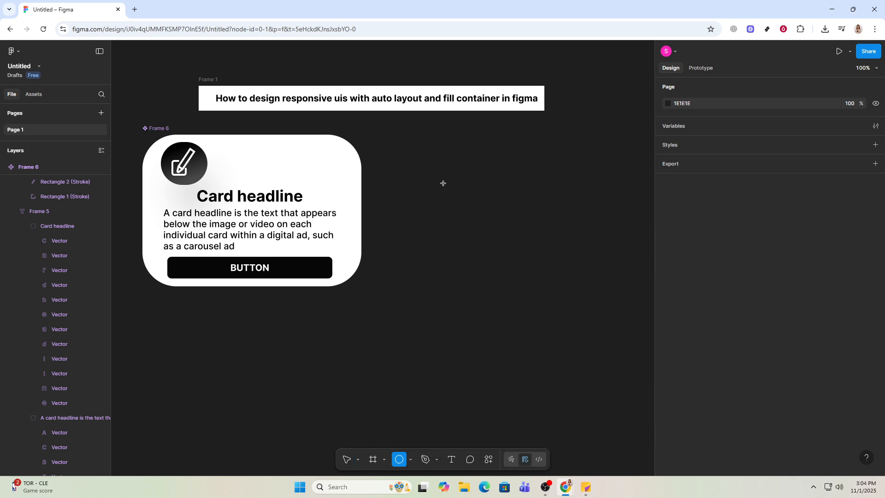
{"action": "mouse_move", "coordinate": [424, 175]}
{"action": "left_mouse_down"}
{"action": "mouse_move", "coordinate": [468, 197]}
{"action": "mouse_move", "coordinate": [454, 227]}
{"action": "mouse_move", "coordinate": [468, 222]}
{"action": "left_mouse_up"}
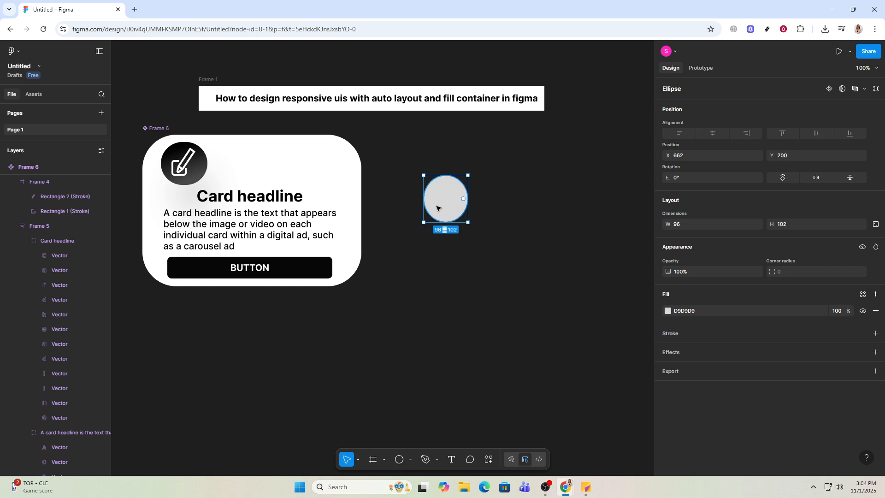
{"action": "left_click", "coordinate": [175, 150]}
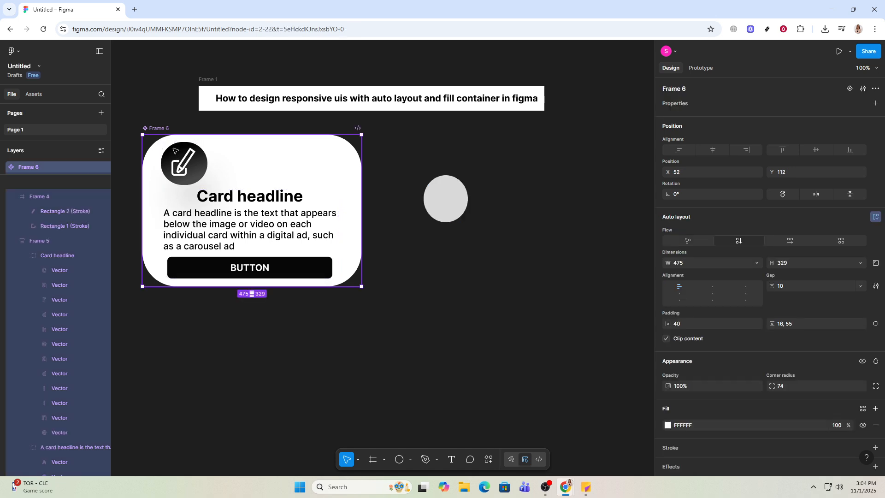
{"action": "left_click", "coordinate": [453, 203]}
{"action": "key", "text": "Delete"}
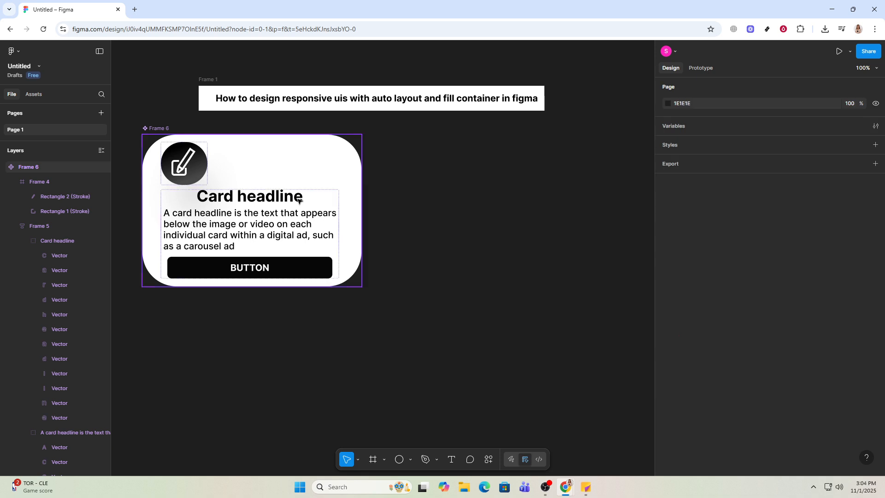
Examine the card icon's two vector layers, Rectangle 2 (Stroke) and Rectangle 1 (Stroke).
{"action": "left_click", "coordinate": [171, 154]}
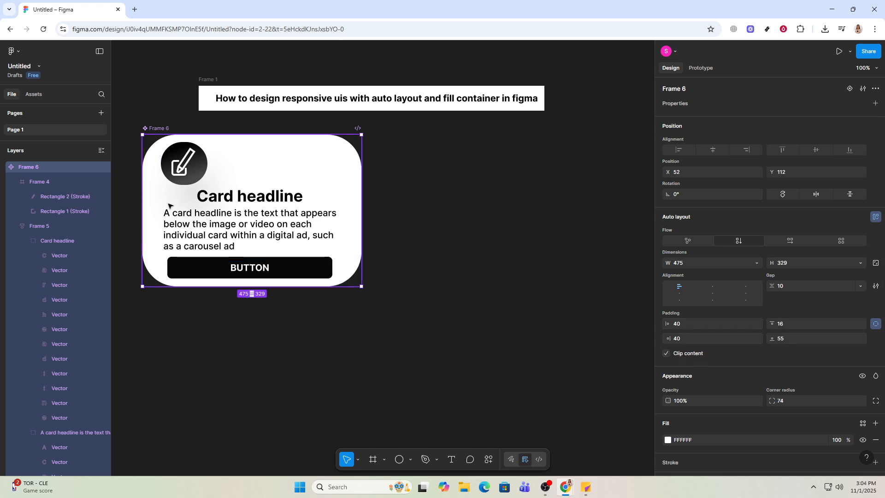
{"action": "left_click", "coordinate": [42, 193]}
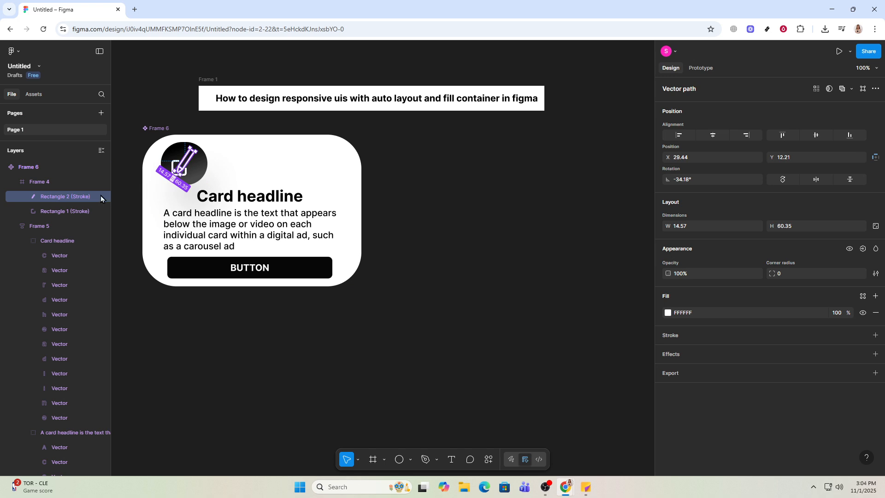
{"action": "left_click", "coordinate": [76, 211]}
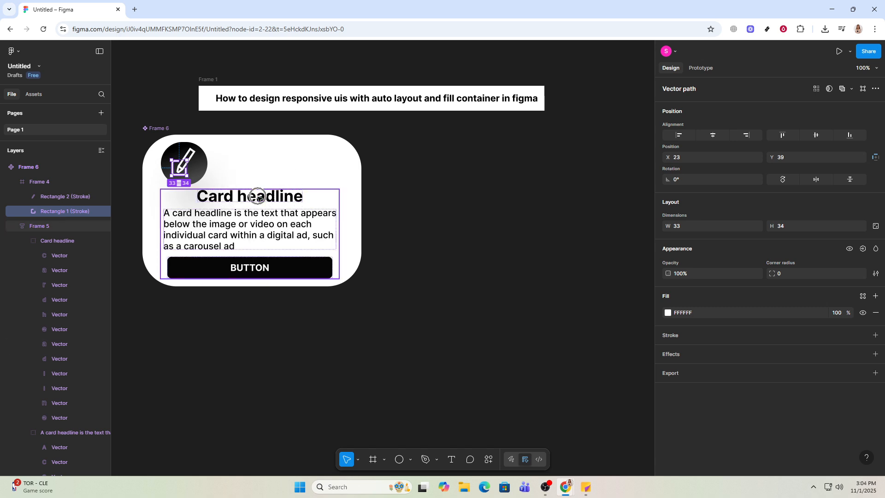
Add a text layer reading "card headline" on the canvas below the card, correcting its spelling.
{"action": "left_click", "coordinate": [452, 459]}
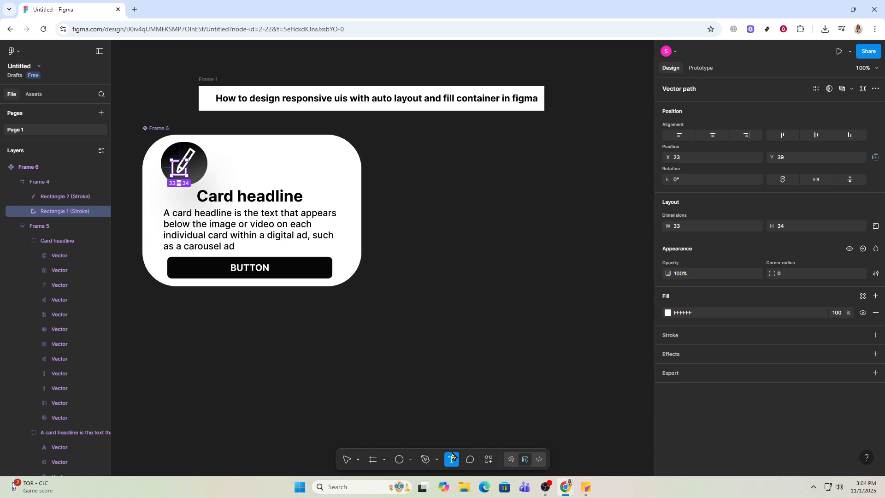
{"action": "left_click", "coordinate": [347, 352]}
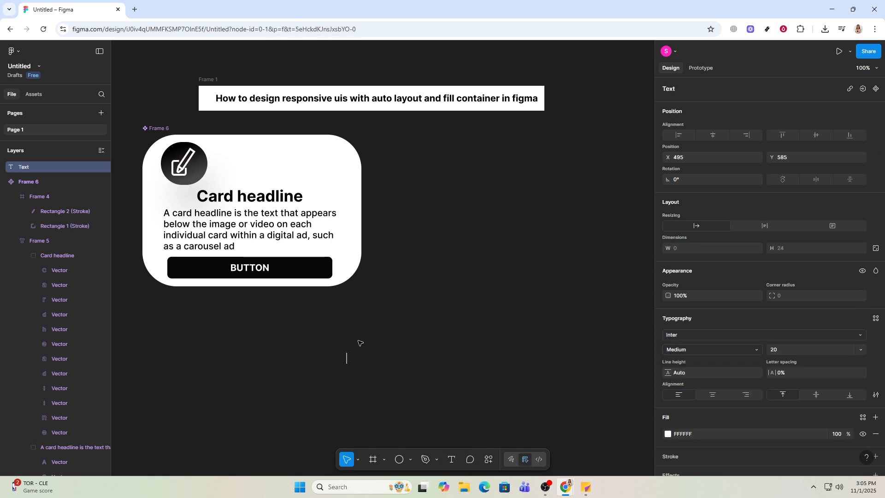
{"action": "type", "text": "card hadl"}
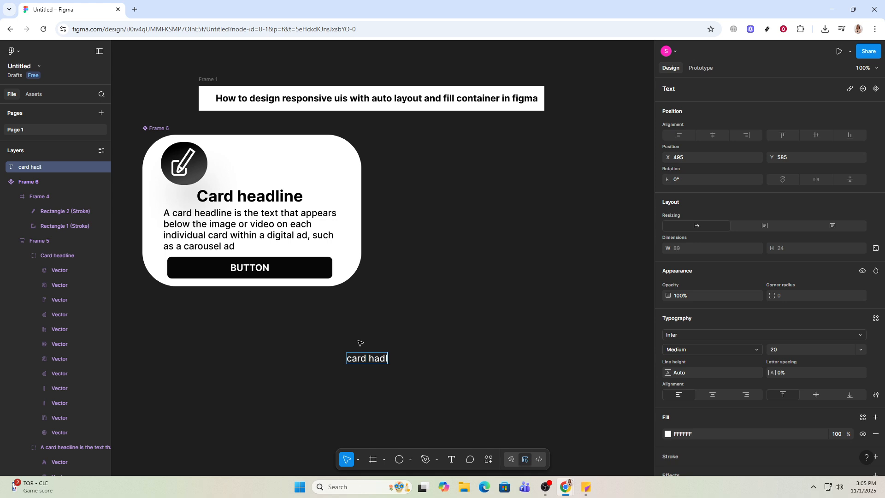
{"action": "type", "text": "inr"}
{"action": "key", "text": "BackSpace"}
{"action": "type", "text": "e"}
{"action": "right_click", "coordinate": [381, 359]}
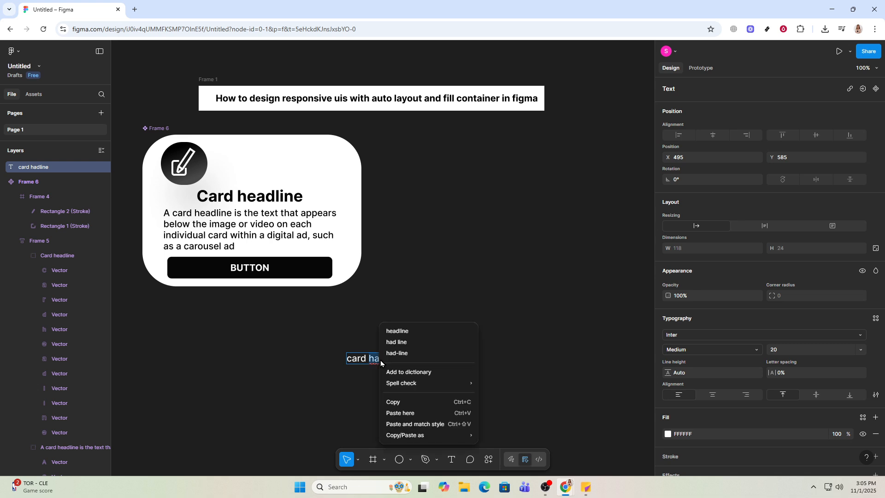
{"action": "left_click", "coordinate": [401, 332]}
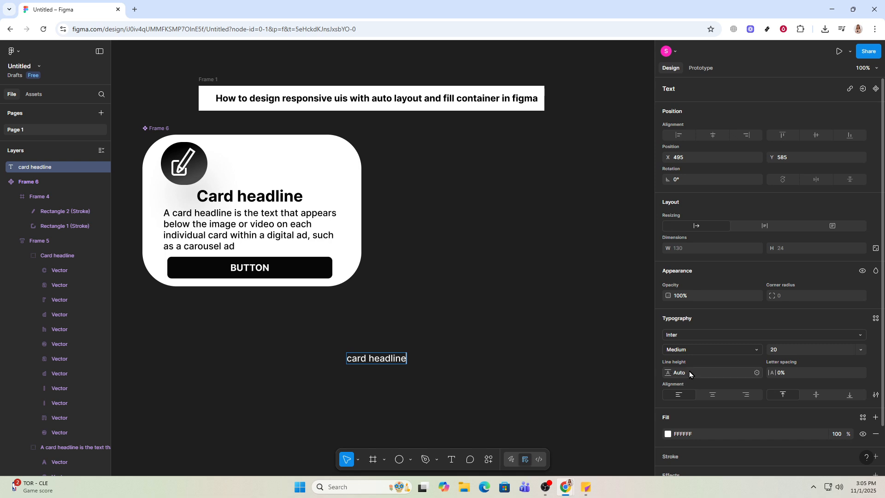
View the fill colour options of the "card headline" text below the card, and remove that text layer.
{"action": "scroll", "coordinate": [705, 347], "scroll_direction": "down", "scroll_amount": 2}
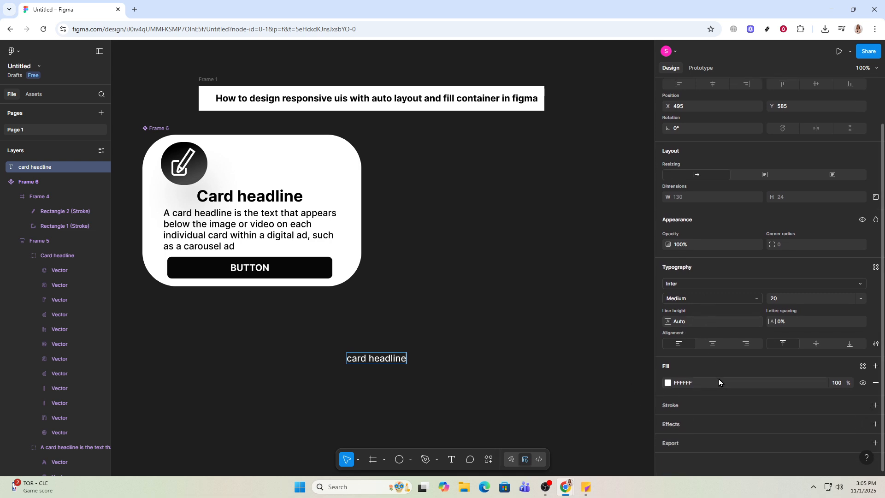
{"action": "left_click", "coordinate": [667, 383]}
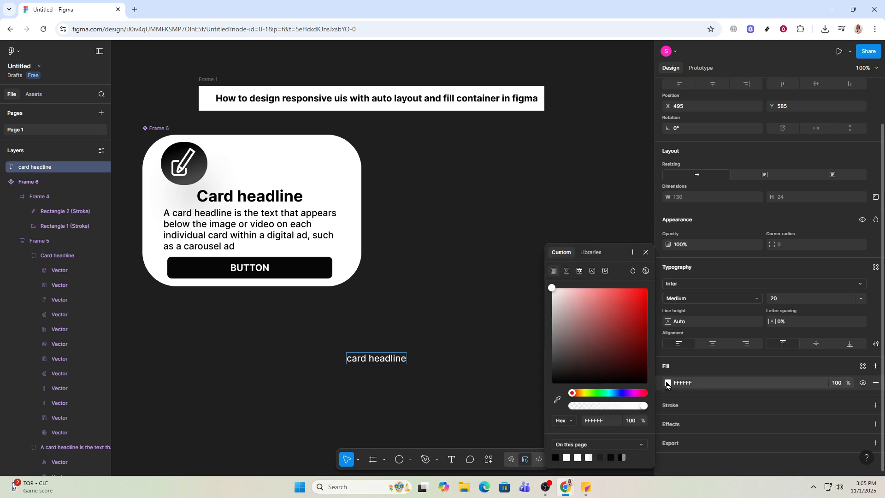
{"action": "left_click", "coordinate": [667, 384]}
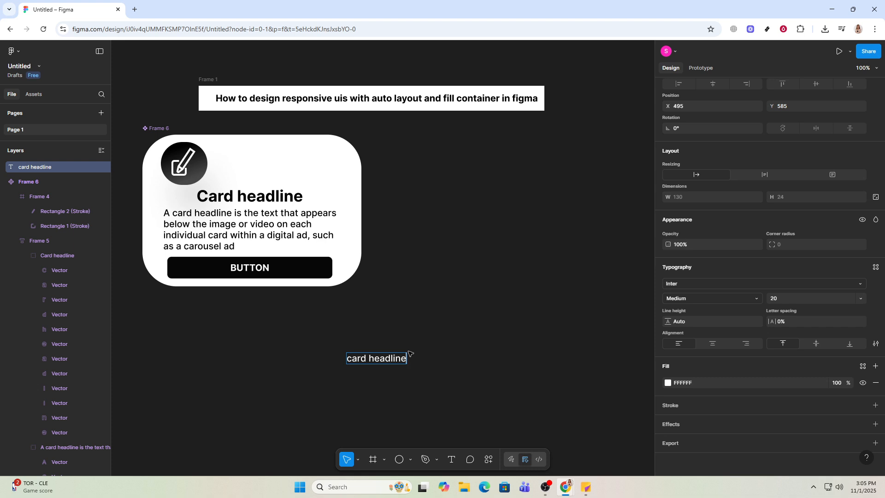
{"action": "double_click", "coordinate": [374, 359]}
{"action": "triple_click", "coordinate": [395, 358]}
{"action": "key", "text": "BackSpace"}
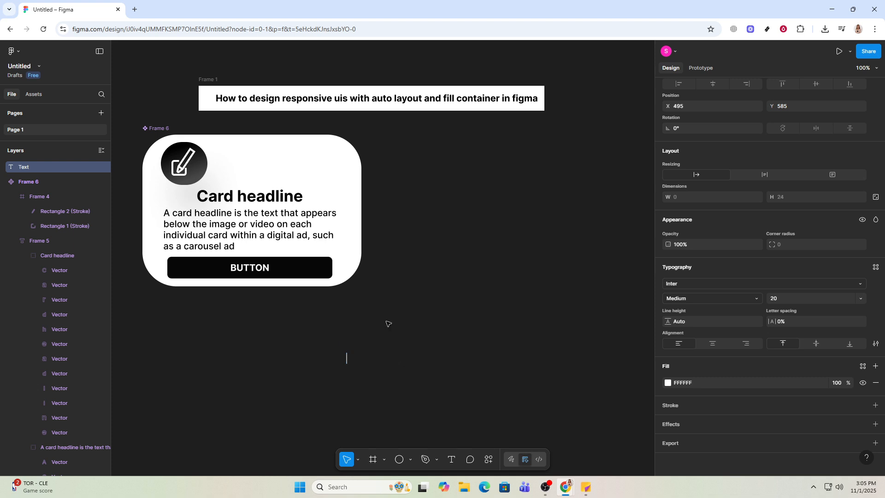
{"action": "key", "text": "Escape"}
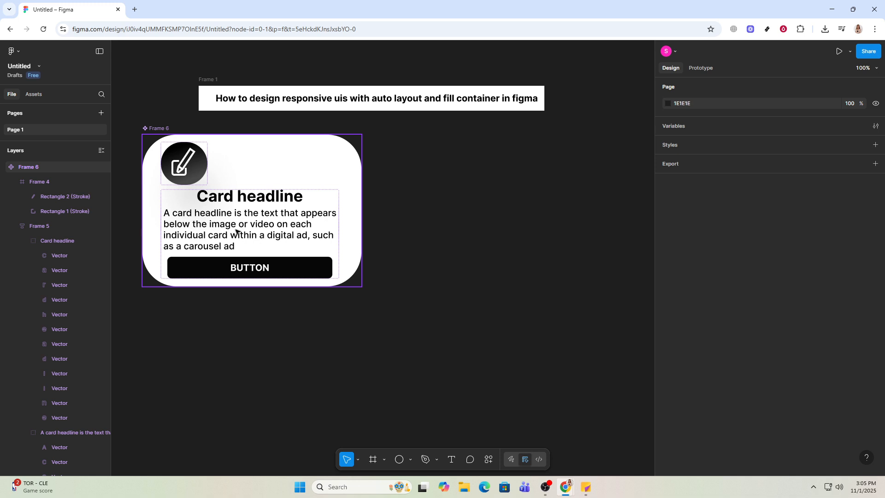
Delete the card's description paragraph group, and restore it in its original place.
{"action": "left_click", "coordinate": [69, 433]}
{"action": "left_click", "coordinate": [69, 432]}
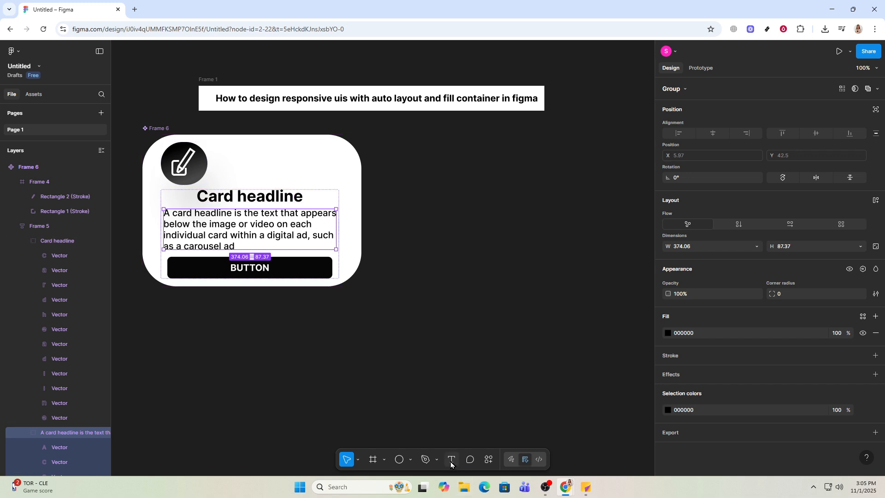
{"action": "key", "text": "Delete"}
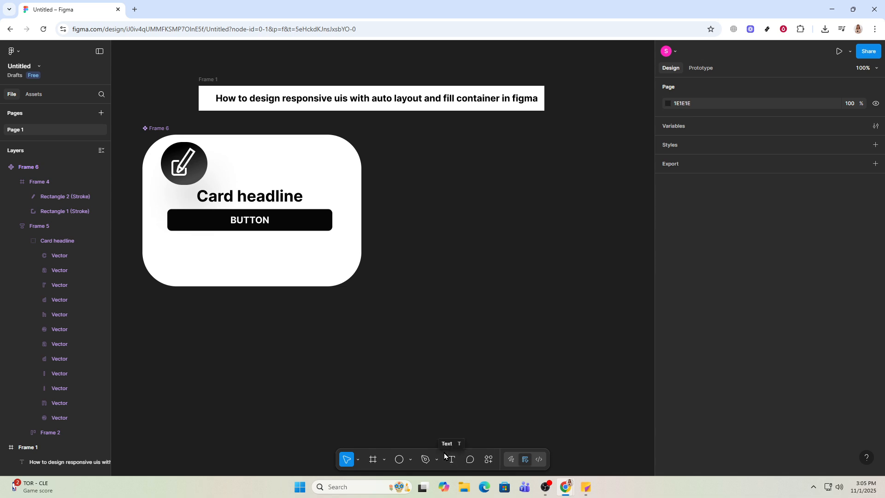
{"action": "type", "text": "A card headline is the text that appears below the image or video on each individual card within a digital ad, such as a carousel ad"}
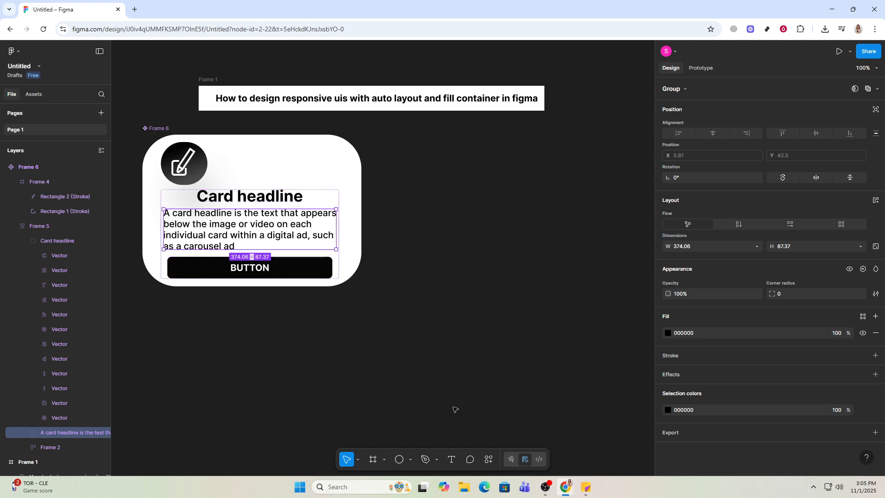
Select the whole card component to view its auto layout settings.
{"action": "left_click", "coordinate": [450, 460]}
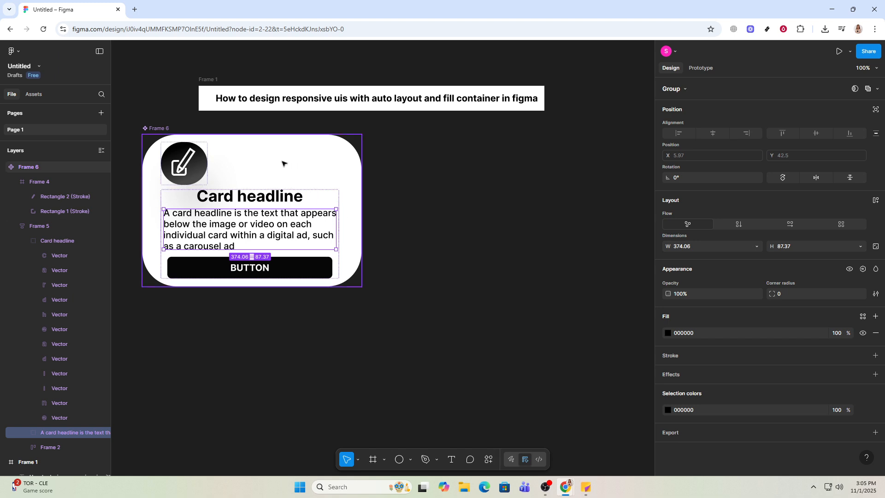
{"action": "left_click", "coordinate": [203, 139]}
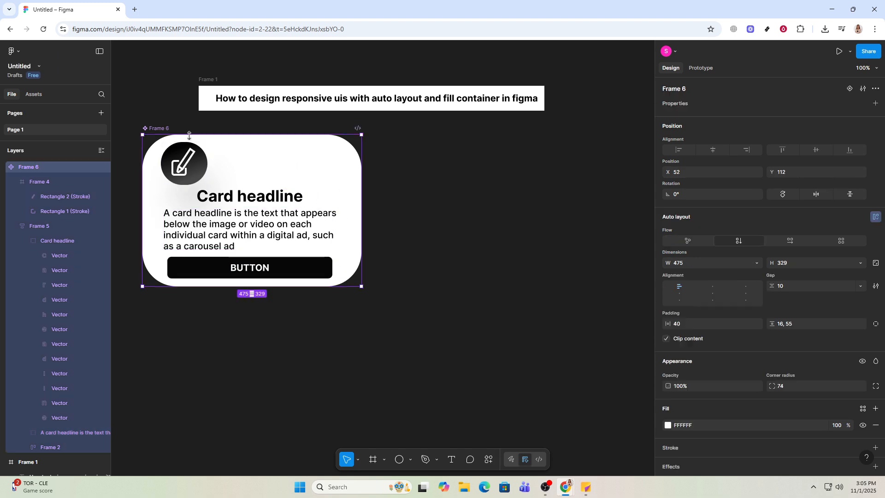